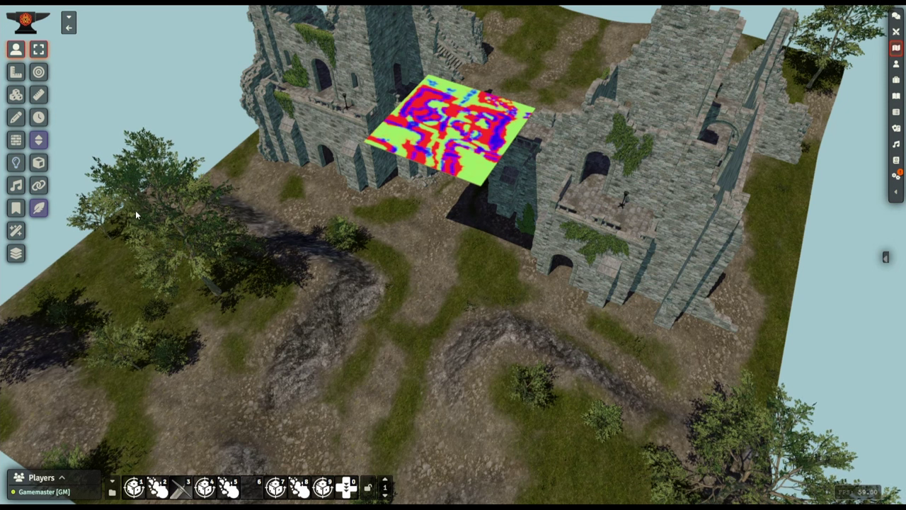
Examine the colour-coded splat map tile above the ruined gate and the ground paths in front of it.
{"action": "right_click_drag", "start_coordinate": [204, 211], "coordinate": [458, 155]}
{"action": "scroll", "coordinate": [305, 270], "scroll_direction": "up", "scroll_amount": 3}
{"action": "scroll", "coordinate": [403, 276], "scroll_direction": "up", "scroll_amount": 2}
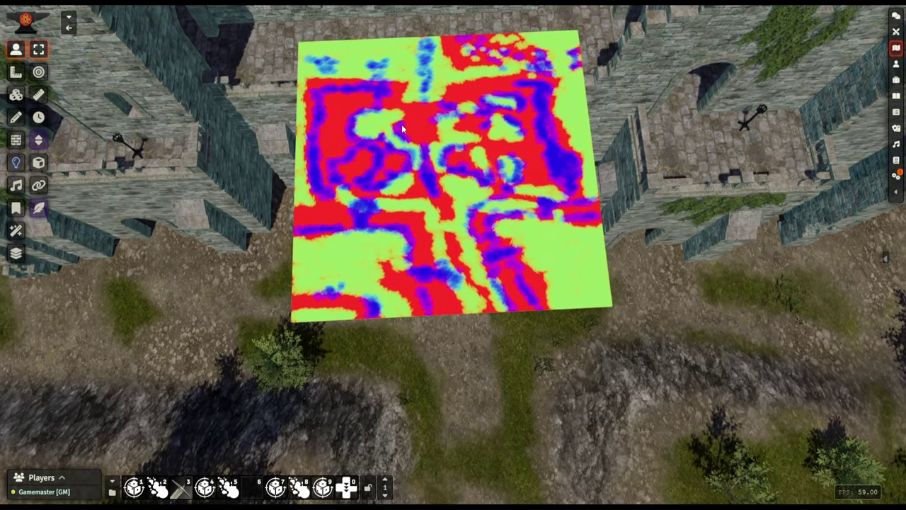
{"action": "right_click_drag", "start_coordinate": [483, 333], "coordinate": [466, 278]}
{"action": "scroll", "coordinate": [466, 278], "scroll_direction": "down", "scroll_amount": 4}
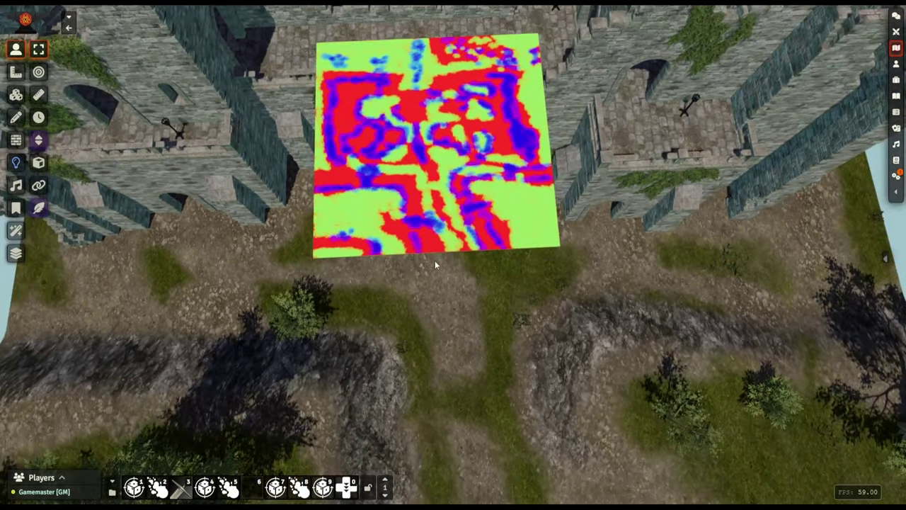
{"action": "scroll", "coordinate": [470, 290], "scroll_direction": "up", "scroll_amount": 2}
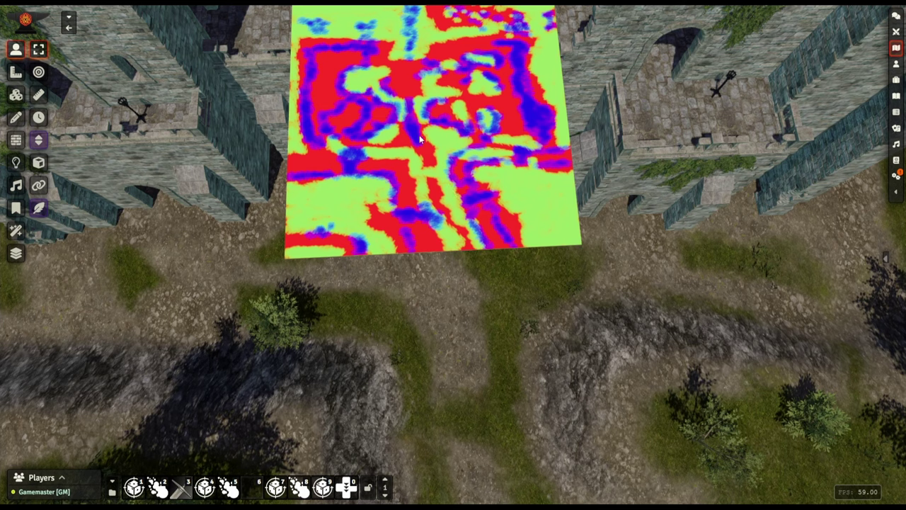
{"action": "right_click_drag", "start_coordinate": [438, 349], "coordinate": [445, 252]}
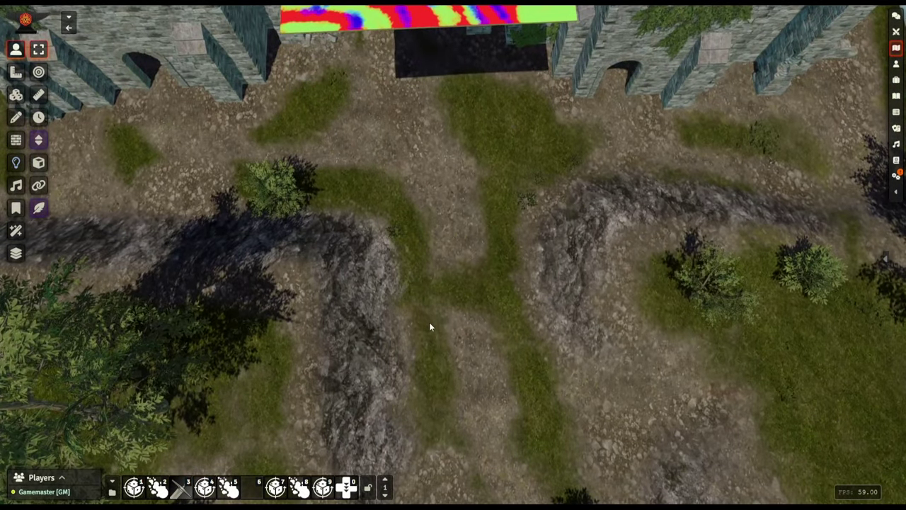
{"action": "scroll", "coordinate": [453, 205], "scroll_direction": "down", "scroll_amount": 3}
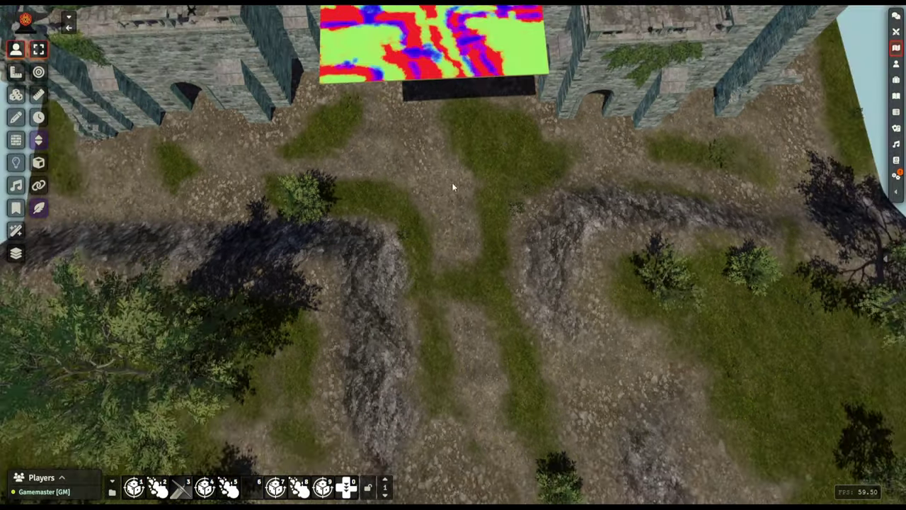
{"action": "right_click_drag", "start_coordinate": [456, 174], "coordinate": [481, 246]}
{"action": "right_click_drag", "start_coordinate": [507, 345], "coordinate": [469, 275]}
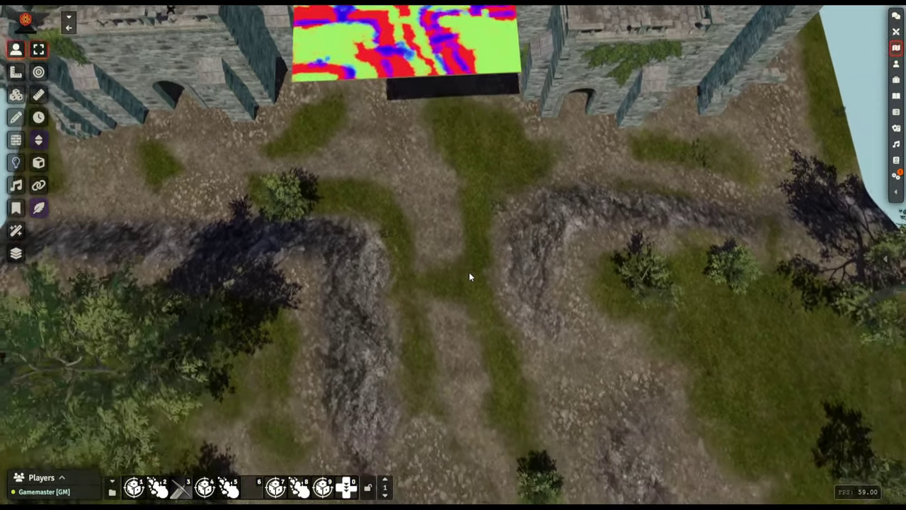
Compare the splat map's colour areas with the grass, dirt and rock across the whole terrain.
{"action": "scroll", "coordinate": [470, 269], "scroll_direction": "down", "scroll_amount": 5}
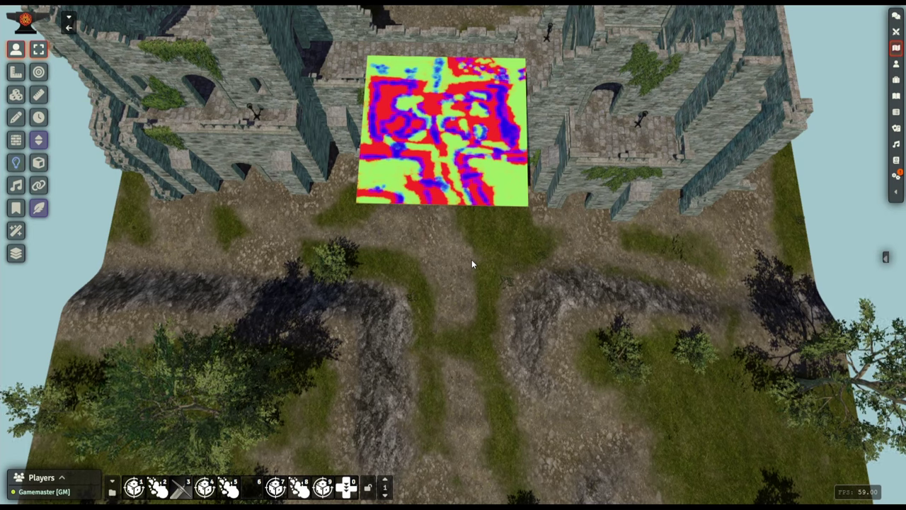
{"action": "scroll", "coordinate": [473, 260], "scroll_direction": "down", "scroll_amount": 4}
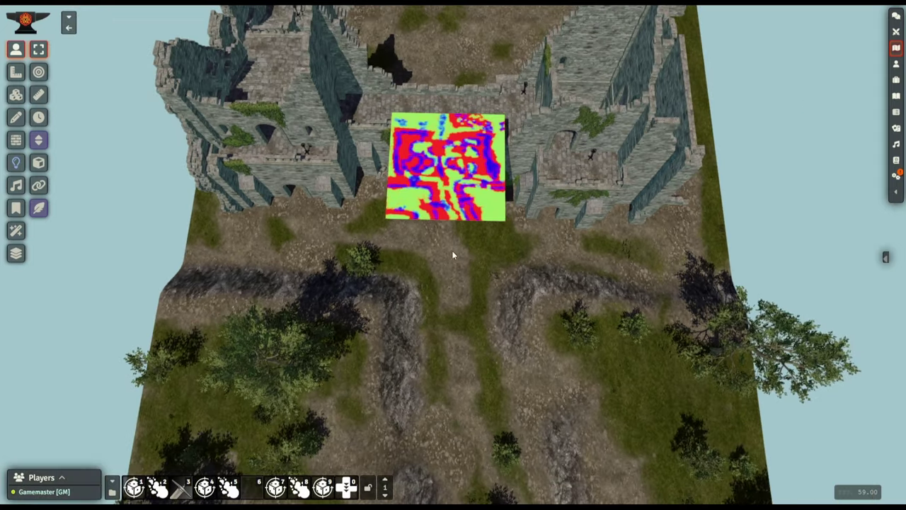
{"action": "right_click_drag", "start_coordinate": [452, 252], "coordinate": [459, 315]}
{"action": "middle_click_drag", "start_coordinate": [459, 315], "coordinate": [432, 317]}
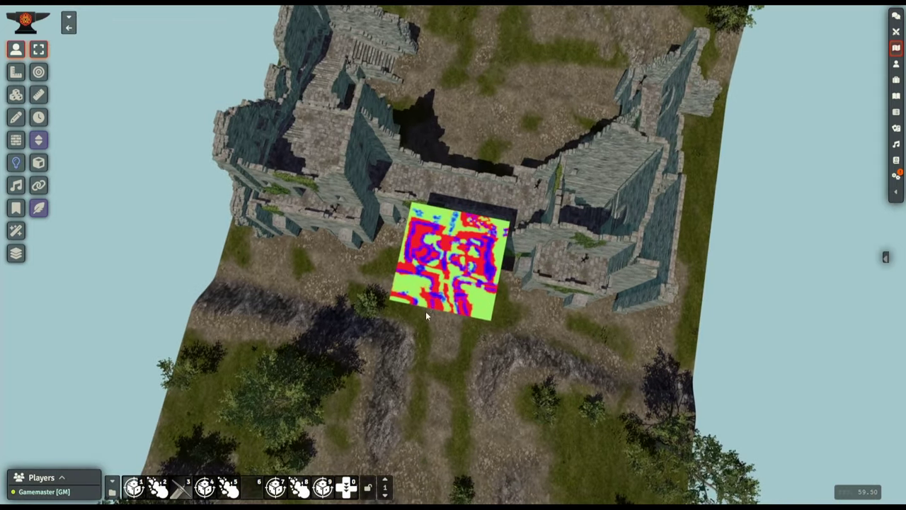
{"action": "right_click_drag", "start_coordinate": [426, 311], "coordinate": [427, 276]}
{"action": "middle_click_drag", "start_coordinate": [427, 276], "coordinate": [434, 252]}
{"action": "scroll", "coordinate": [460, 284], "scroll_direction": "up", "scroll_amount": 2}
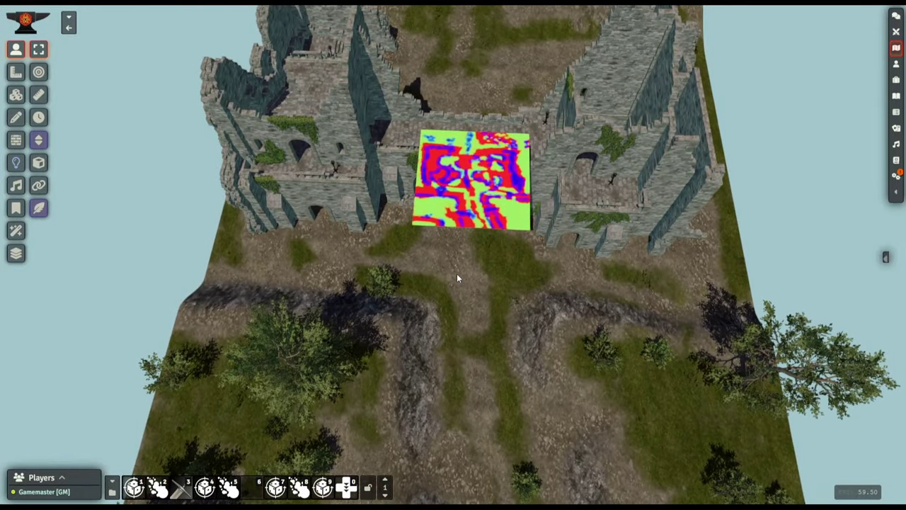
{"action": "scroll", "coordinate": [434, 270], "scroll_direction": "up", "scroll_amount": 2}
{"action": "mouse_move", "coordinate": [434, 273]}
{"action": "right_mouse_down"}
{"action": "mouse_move", "coordinate": [373, 283]}
{"action": "mouse_move", "coordinate": [437, 284]}
{"action": "right_mouse_up"}
{"action": "right_click_drag", "start_coordinate": [430, 250], "coordinate": [408, 267]}
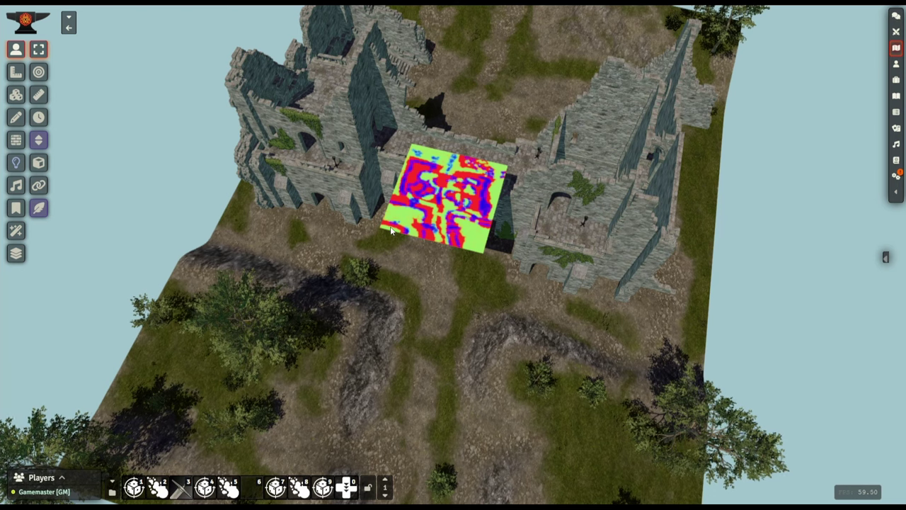
{"action": "mouse_move", "coordinate": [408, 259]}
{"action": "right_mouse_down"}
{"action": "mouse_move", "coordinate": [419, 262]}
{"action": "mouse_move", "coordinate": [407, 255]}
{"action": "right_mouse_up"}
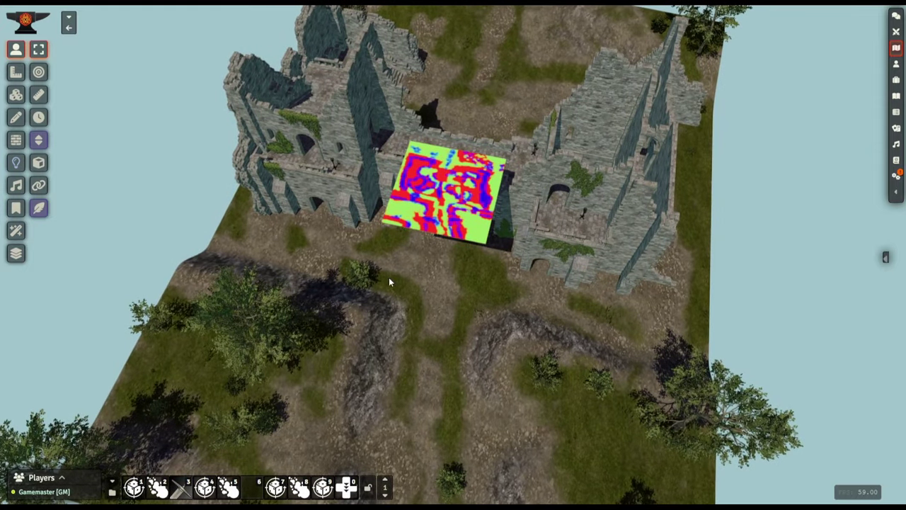
Inspect the splat map tile up close against the road and rocky ground near the ruins.
{"action": "scroll", "coordinate": [381, 272], "scroll_direction": "up", "scroll_amount": 3}
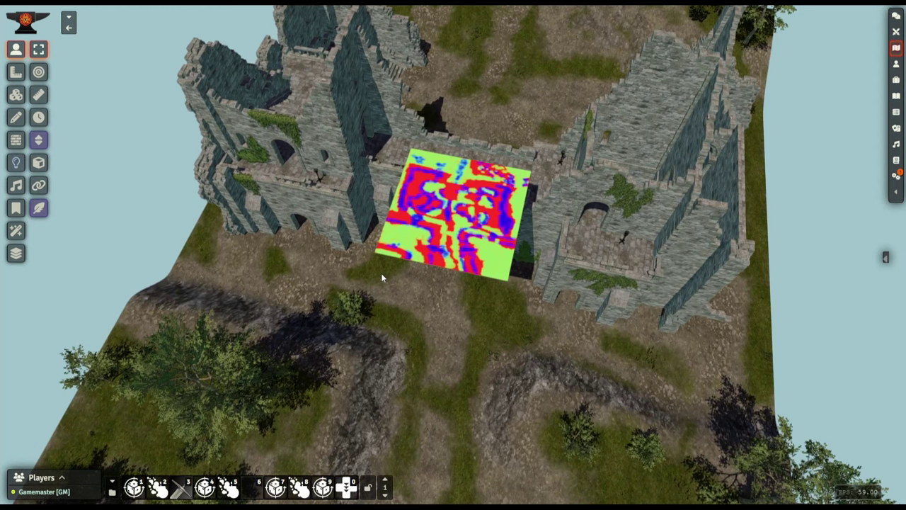
{"action": "scroll", "coordinate": [381, 272], "scroll_direction": "up", "scroll_amount": 5}
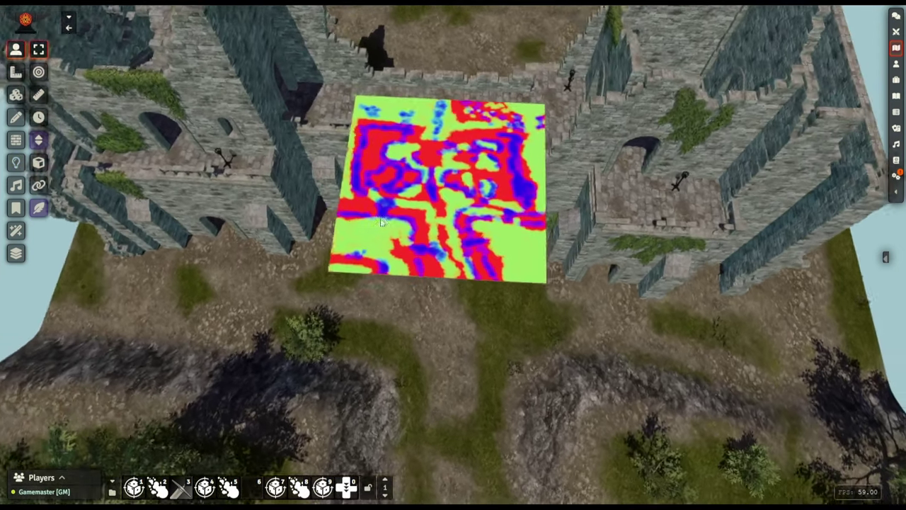
{"action": "mouse_move", "coordinate": [381, 222]}
{"action": "right_mouse_down"}
{"action": "mouse_move", "coordinate": [375, 189]}
{"action": "mouse_move", "coordinate": [379, 204]}
{"action": "right_mouse_up"}
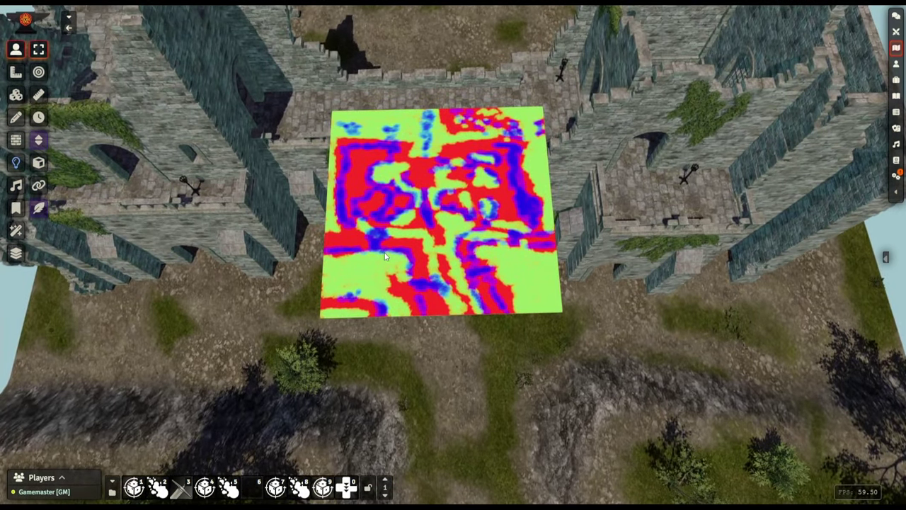
{"action": "scroll", "coordinate": [385, 255], "scroll_direction": "down", "scroll_amount": 1}
{"action": "scroll", "coordinate": [385, 244], "scroll_direction": "down", "scroll_amount": 1}
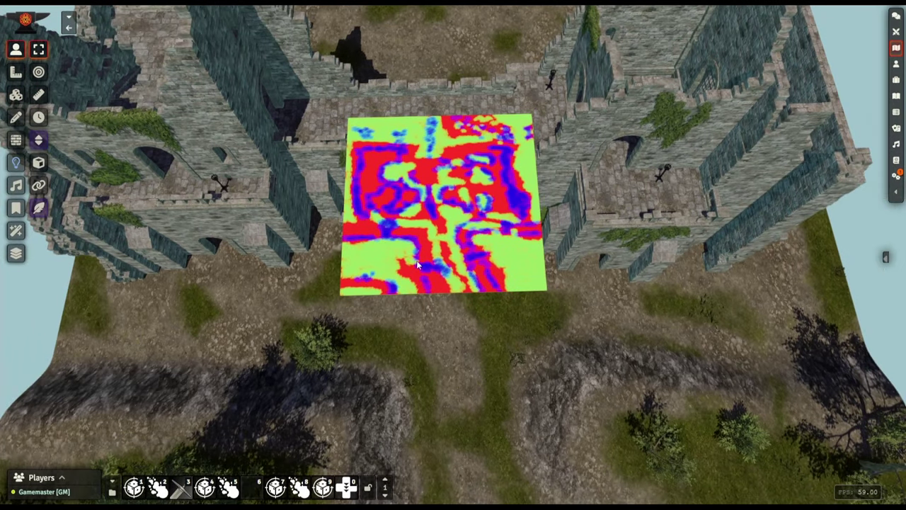
{"action": "right_click_drag", "start_coordinate": [417, 264], "coordinate": [408, 193]}
{"action": "left_click_drag", "start_coordinate": [445, 237], "coordinate": [412, 235]}
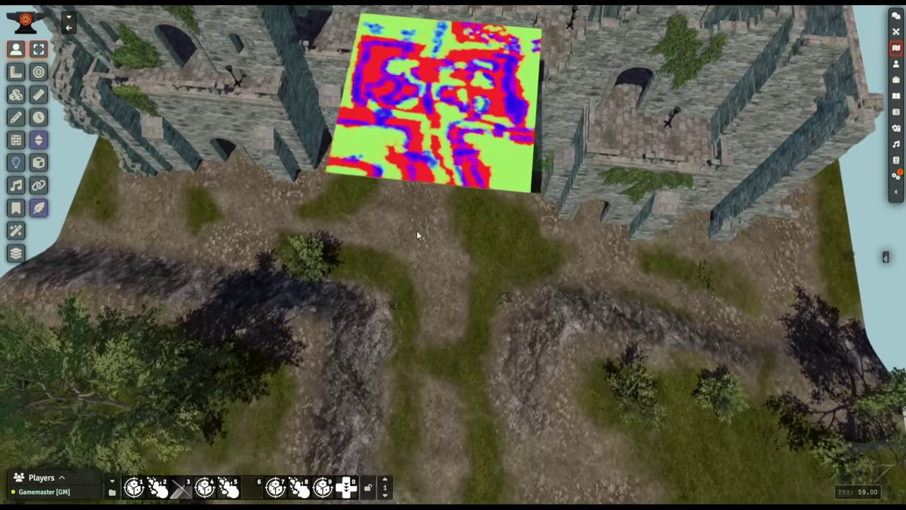
{"action": "right_click_drag", "start_coordinate": [409, 226], "coordinate": [436, 316]}
{"action": "right_click_drag", "start_coordinate": [420, 357], "coordinate": [484, 182]}
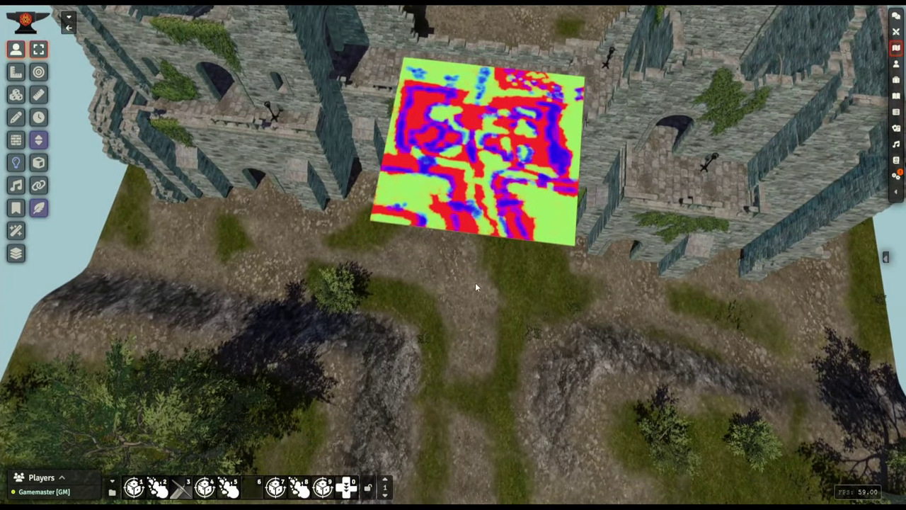
Survey the full map from a distance and examine how the textures blend on the foreground terrain.
{"action": "scroll", "coordinate": [476, 285], "scroll_direction": "down", "scroll_amount": 5}
{"action": "left_click_drag", "start_coordinate": [473, 285], "coordinate": [445, 276]}
{"action": "right_click_drag", "start_coordinate": [445, 277], "coordinate": [430, 303]}
{"action": "scroll", "coordinate": [447, 327], "scroll_direction": "down", "scroll_amount": 2}
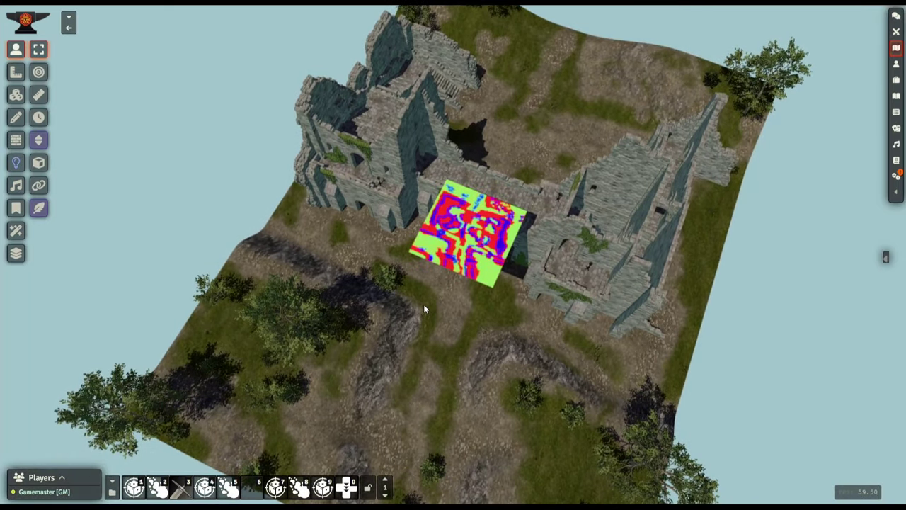
{"action": "right_click_drag", "start_coordinate": [423, 309], "coordinate": [422, 328]}
{"action": "scroll", "coordinate": [423, 328], "scroll_direction": "down", "scroll_amount": 2}
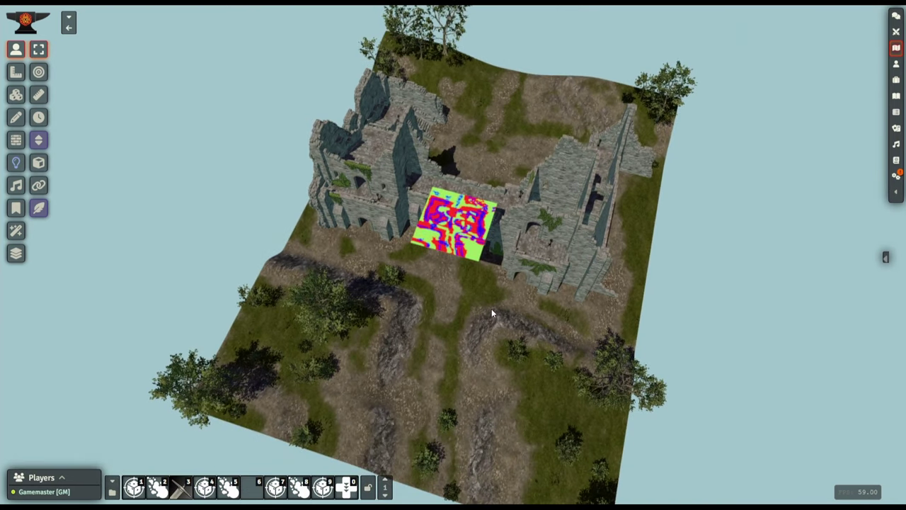
{"action": "scroll", "coordinate": [443, 284], "scroll_direction": "up", "scroll_amount": 3}
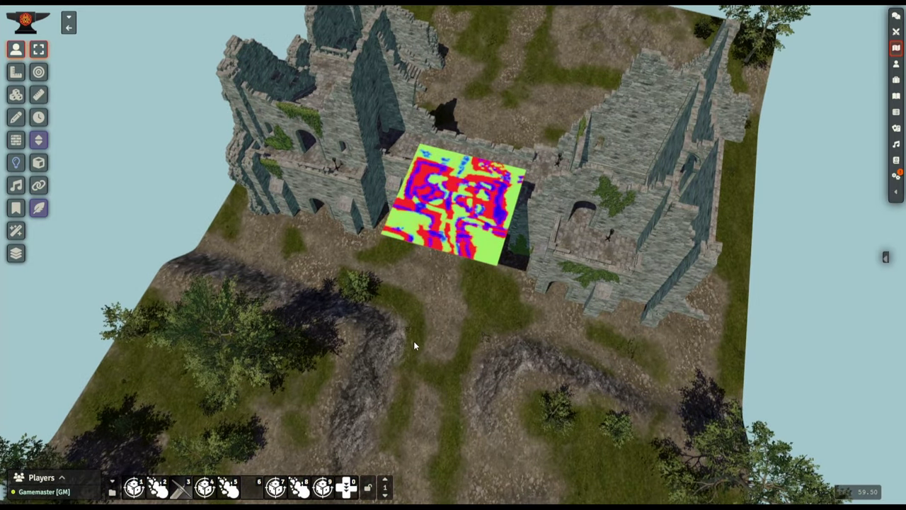
{"action": "middle_click_drag", "start_coordinate": [414, 324], "coordinate": [426, 301]}
{"action": "scroll", "coordinate": [412, 311], "scroll_direction": "up", "scroll_amount": 4}
{"action": "right_click_drag", "start_coordinate": [427, 304], "coordinate": [385, 281]}
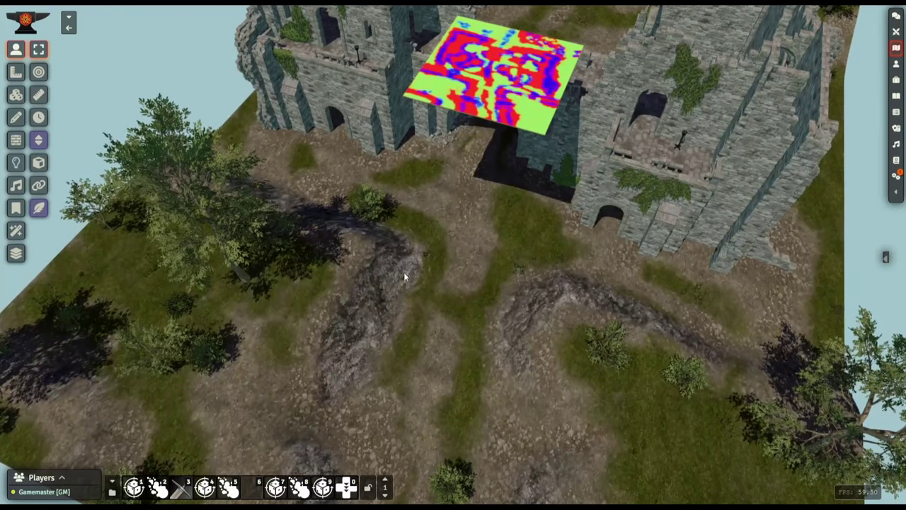
Open the terrain tile's 3D settings and its shader configuration to reach the Splat Map shader.
{"action": "left_click", "coordinate": [16, 95]}
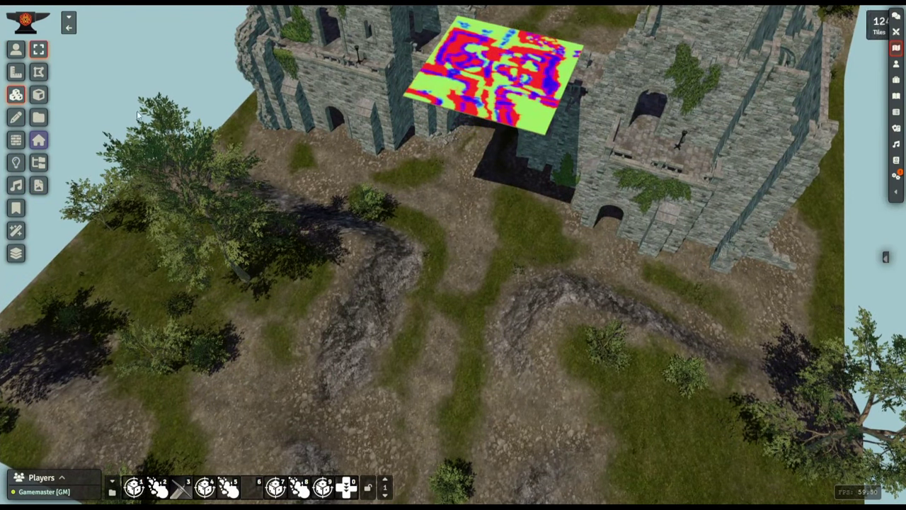
{"action": "right_click", "coordinate": [549, 232]}
{"action": "double_click", "coordinate": [290, 339]}
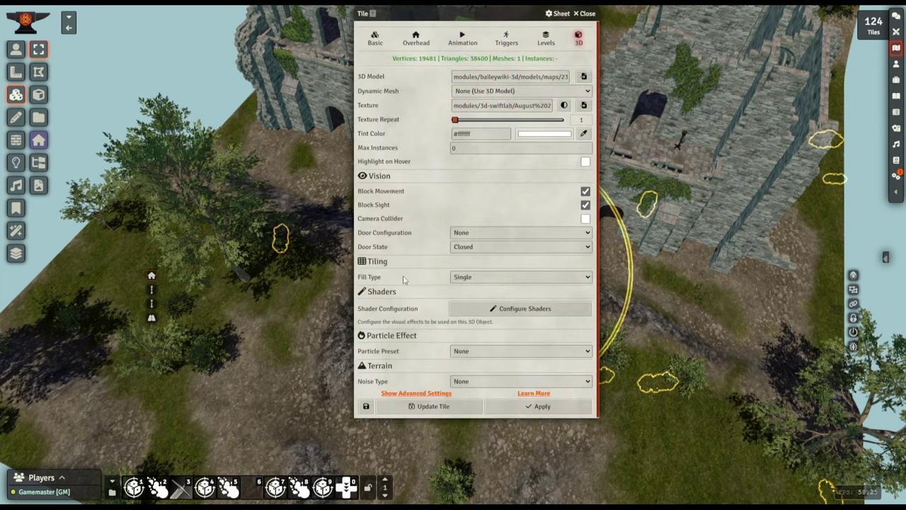
{"action": "left_click", "coordinate": [563, 308]}
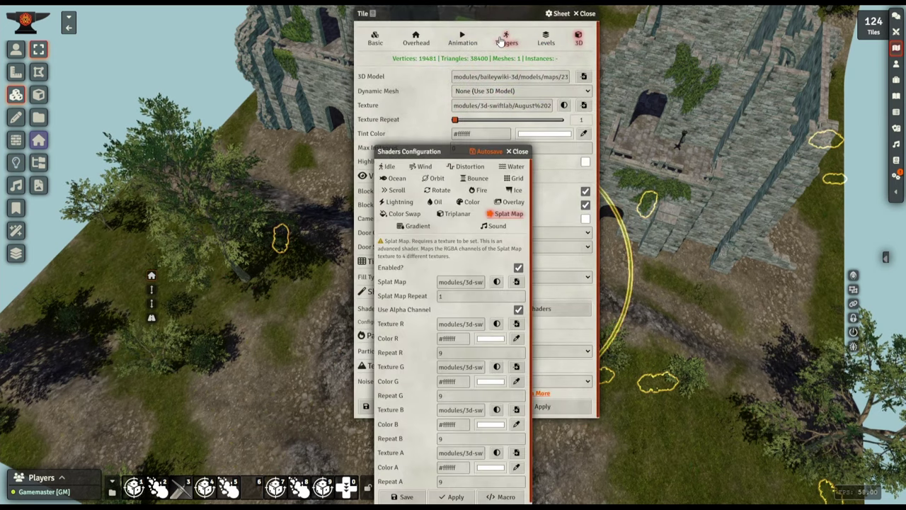
Return to the token layer, close the tile settings and move the shader configuration window off the terrain.
{"action": "left_click", "coordinate": [14, 48]}
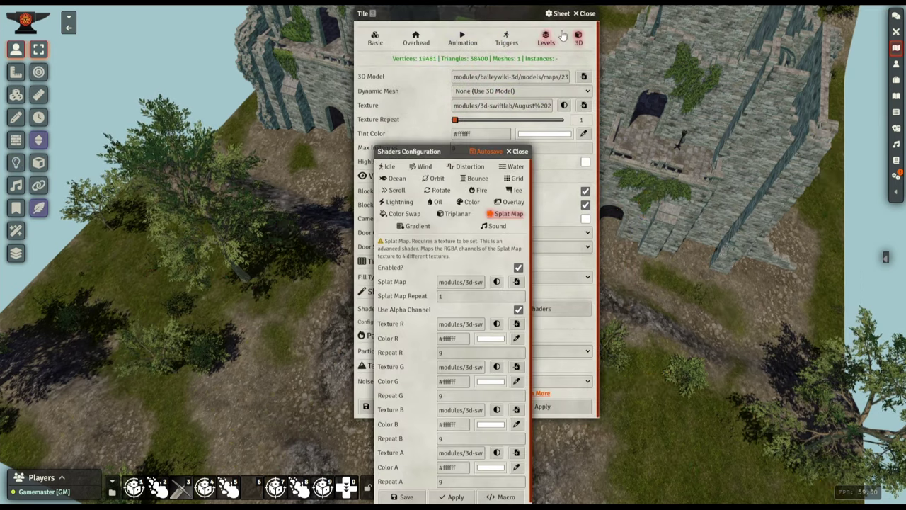
{"action": "left_click", "coordinate": [588, 14]}
{"action": "left_click_drag", "start_coordinate": [475, 144], "coordinate": [762, 70]}
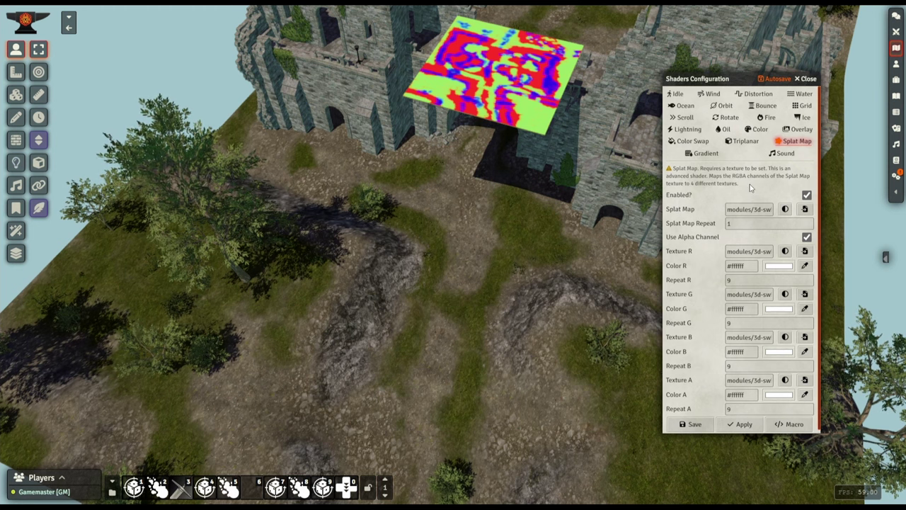
Replace the splat map's Texture G with the Sand 08 material and apply the shader change.
{"action": "right_click_drag", "start_coordinate": [491, 277], "coordinate": [475, 323]}
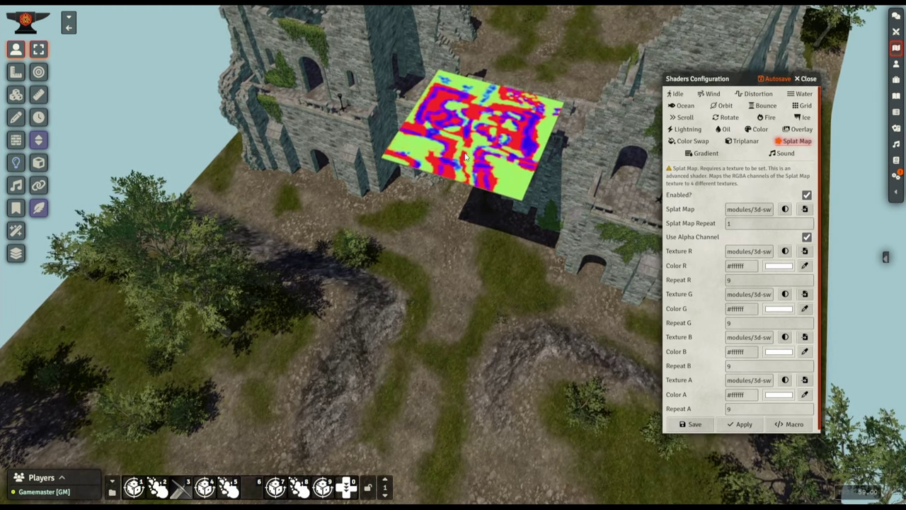
{"action": "scroll", "coordinate": [460, 162], "scroll_direction": "up", "scroll_amount": 2}
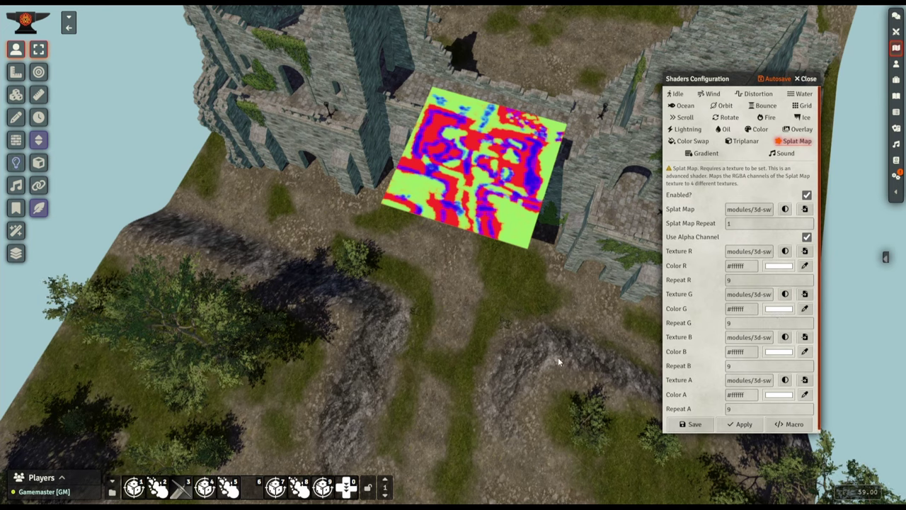
{"action": "right_click_drag", "start_coordinate": [423, 379], "coordinate": [446, 332]}
{"action": "scroll", "coordinate": [417, 308], "scroll_direction": "down", "scroll_amount": 2}
{"action": "right_click_drag", "start_coordinate": [399, 261], "coordinate": [398, 140]}
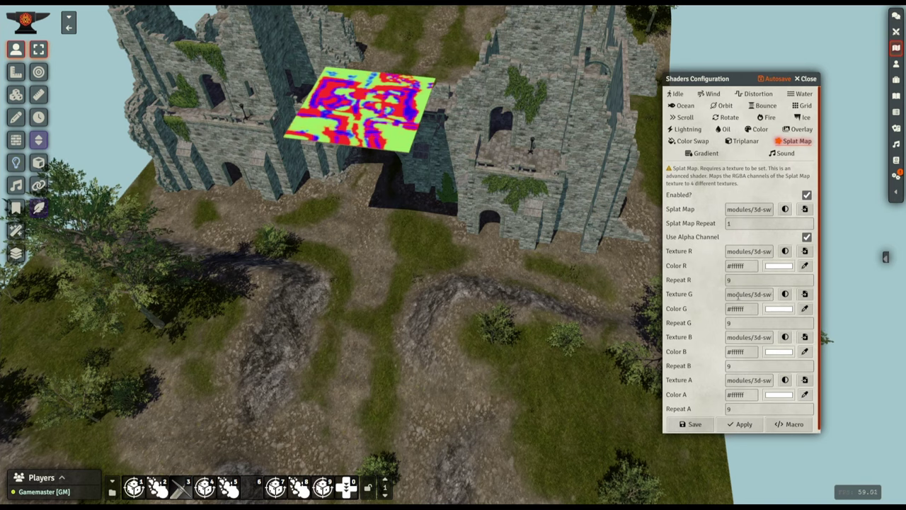
{"action": "left_click", "coordinate": [785, 294]}
{"action": "left_click_drag", "start_coordinate": [406, 56], "coordinate": [512, 49]}
{"action": "left_click", "coordinate": [535, 73]}
{"action": "type", "text": "sand"}
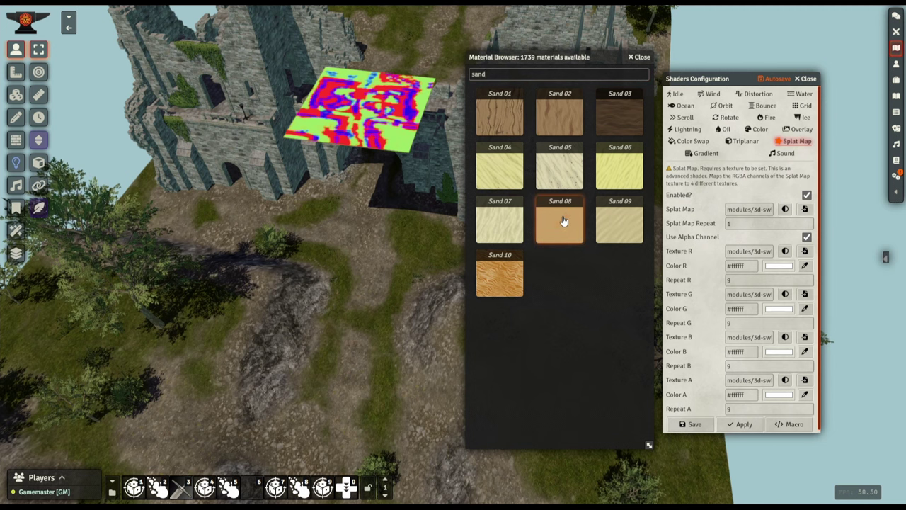
{"action": "left_click", "coordinate": [639, 56]}
{"action": "left_click", "coordinate": [733, 424]}
Darken the sand texture by setting the splat map's Color G to #bdbdbd.
{"action": "left_click_drag", "start_coordinate": [401, 370], "coordinate": [417, 272]}
{"action": "right_click_drag", "start_coordinate": [417, 270], "coordinate": [436, 270]}
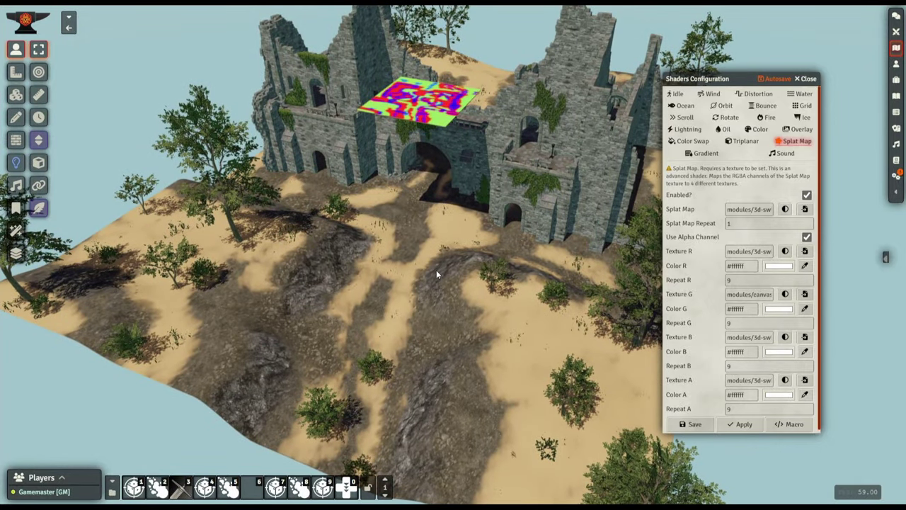
{"action": "left_click", "coordinate": [783, 312]}
{"action": "left_click_drag", "start_coordinate": [765, 321], "coordinate": [758, 336]}
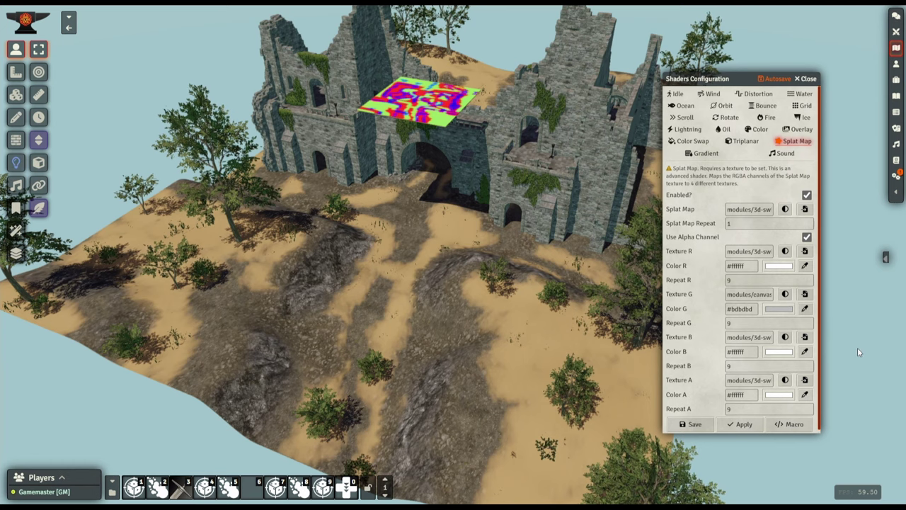
Set the splat map's Color R to the pale yellow #ffeeb3 and apply it.
{"action": "left_click", "coordinate": [788, 277]}
{"action": "left_click_drag", "start_coordinate": [783, 273], "coordinate": [690, 269]}
{"action": "left_click", "coordinate": [687, 274]}
{"action": "left_click", "coordinate": [741, 424]}
Set the splat map's Color B and Color A to #ffeeb3 as well and apply the changes.
{"action": "left_click", "coordinate": [780, 352]}
{"action": "left_click", "coordinate": [856, 435]}
{"action": "left_click", "coordinate": [787, 361]}
{"action": "key", "text": "ctrl+c"}
{"action": "left_click_drag", "start_coordinate": [753, 352], "coordinate": [690, 357]}
{"action": "key", "text": "ctrl+v"}
{"action": "left_click_drag", "start_coordinate": [754, 394], "coordinate": [691, 396]}
{"action": "key", "text": "ctrl+v"}
{"action": "left_click", "coordinate": [739, 424]}
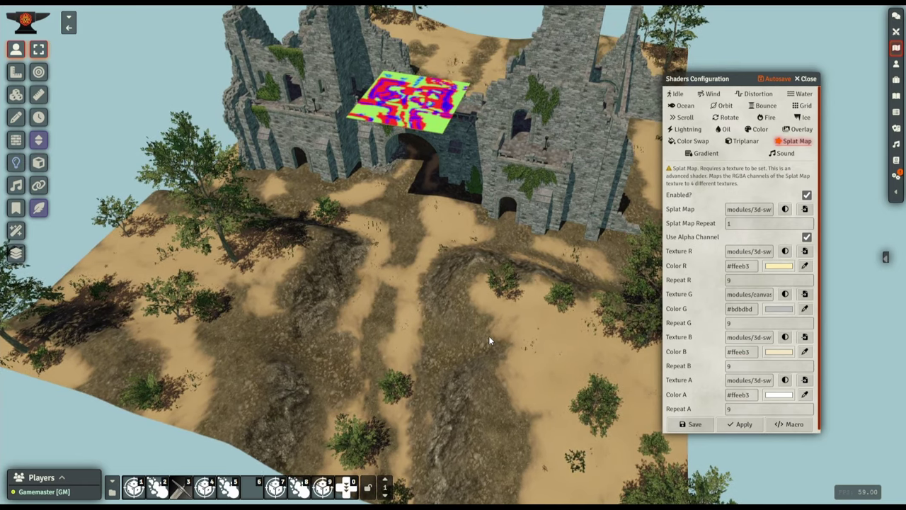
{"action": "scroll", "coordinate": [369, 244], "scroll_direction": "down", "scroll_amount": 4}
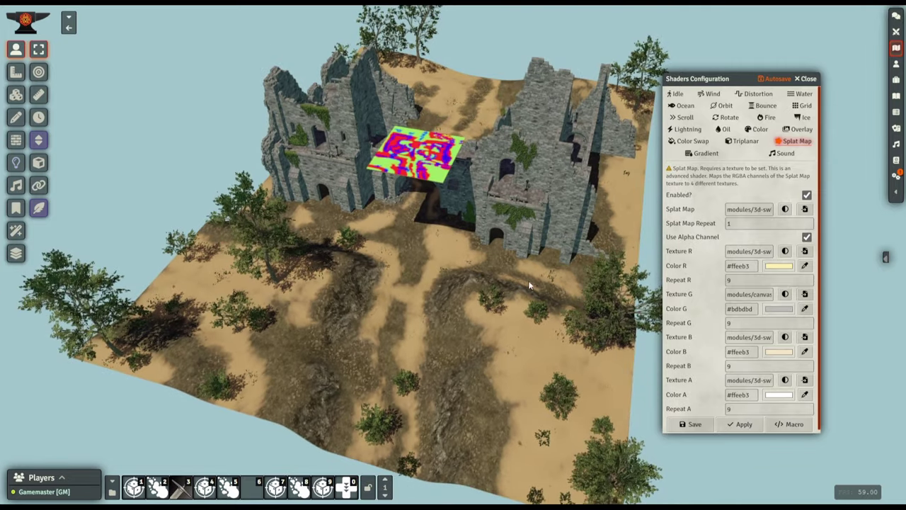
Examine the retextured desert terrain around the ruins from several angles and distances.
{"action": "left_click_drag", "start_coordinate": [528, 280], "coordinate": [480, 291]}
{"action": "right_click_drag", "start_coordinate": [480, 291], "coordinate": [406, 301]}
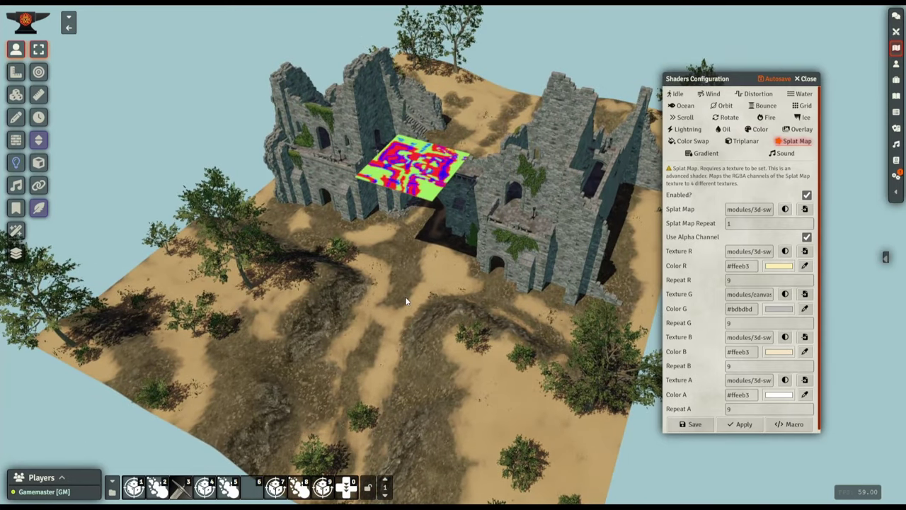
{"action": "right_click_drag", "start_coordinate": [406, 301], "coordinate": [407, 282]}
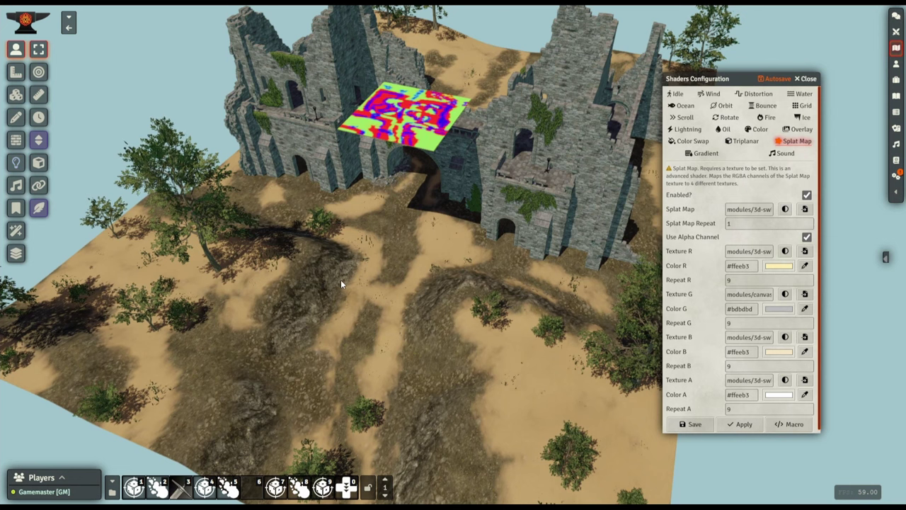
{"action": "right_click_drag", "start_coordinate": [358, 201], "coordinate": [407, 270]}
{"action": "scroll", "coordinate": [462, 280], "scroll_direction": "up", "scroll_amount": 4}
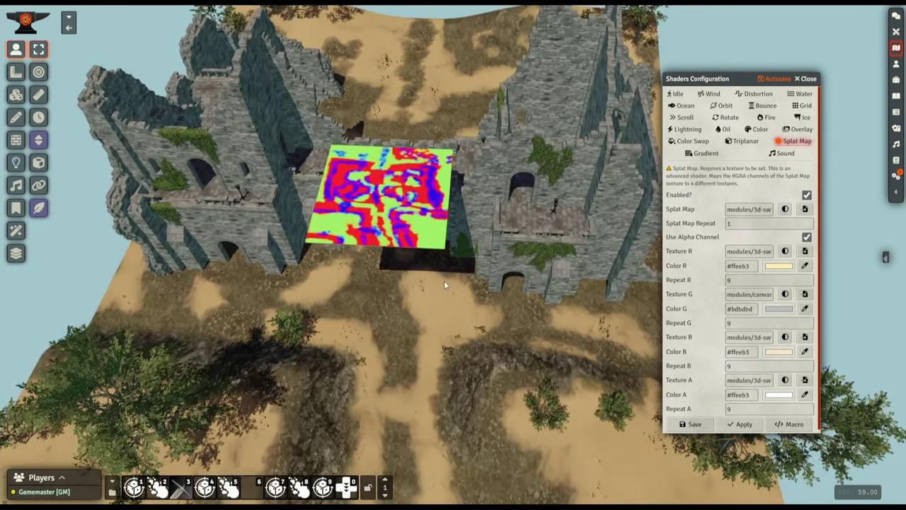
{"action": "middle_click_drag", "start_coordinate": [386, 323], "coordinate": [405, 325]}
{"action": "scroll", "coordinate": [405, 323], "scroll_direction": "down", "scroll_amount": 4}
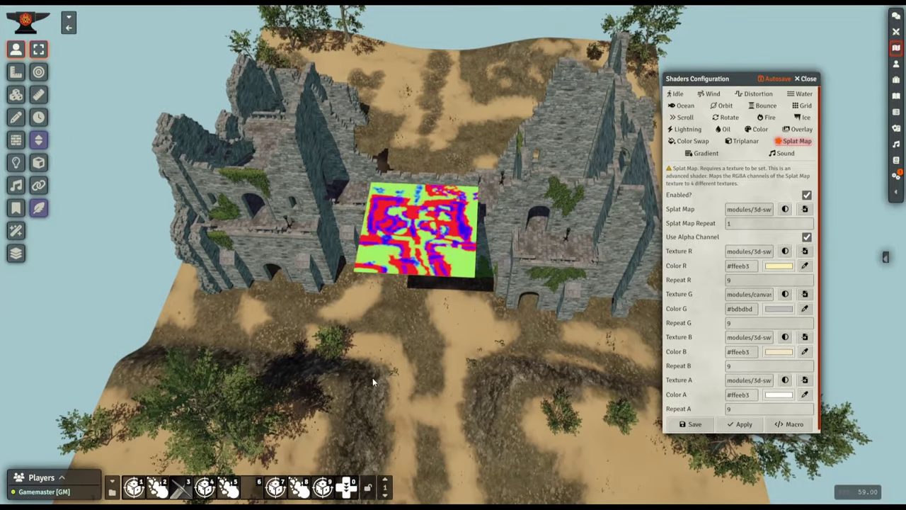
{"action": "right_click_drag", "start_coordinate": [392, 357], "coordinate": [335, 326]}
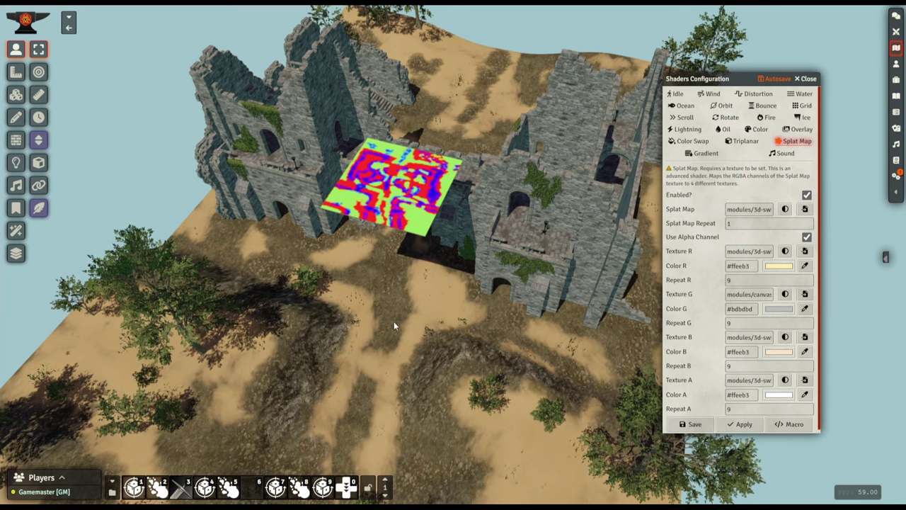
Inspect the splat map image between the ruins up close and compare its colour regions with the ground textures in front of it.
{"action": "right_click_drag", "start_coordinate": [372, 322], "coordinate": [371, 371]}
{"action": "scroll", "coordinate": [415, 253], "scroll_direction": "up", "scroll_amount": 4}
{"action": "scroll", "coordinate": [404, 264], "scroll_direction": "up", "scroll_amount": 2}
{"action": "right_click_drag", "start_coordinate": [387, 285], "coordinate": [426, 257]}
{"action": "scroll", "coordinate": [383, 281], "scroll_direction": "down", "scroll_amount": 1}
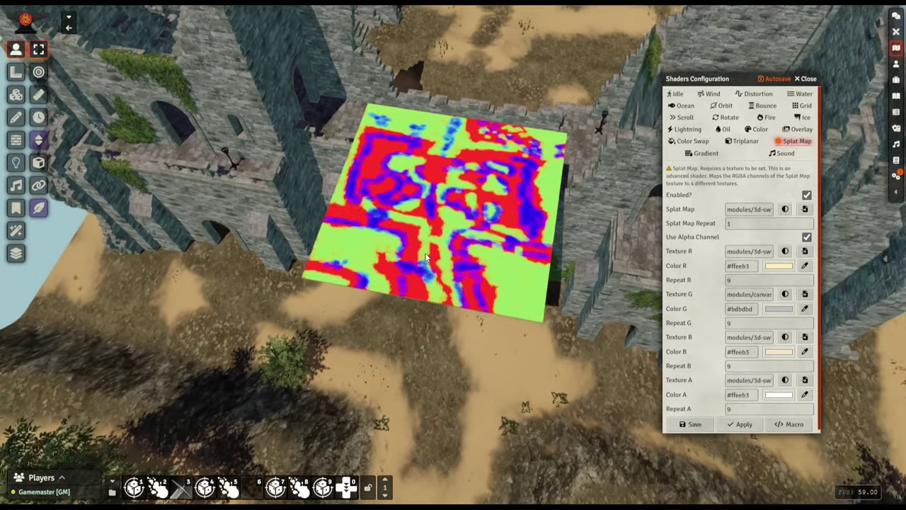
{"action": "scroll", "coordinate": [427, 257], "scroll_direction": "up", "scroll_amount": 1}
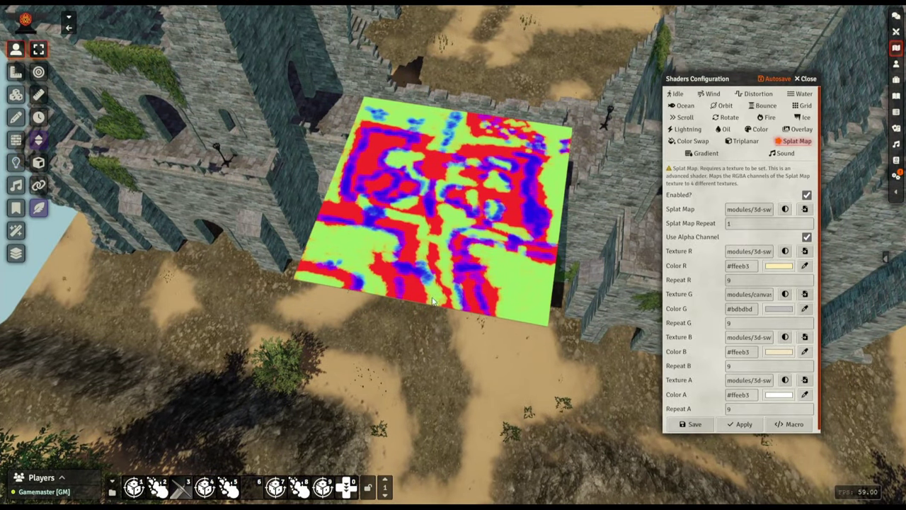
{"action": "middle_click_drag", "start_coordinate": [410, 345], "coordinate": [375, 279]}
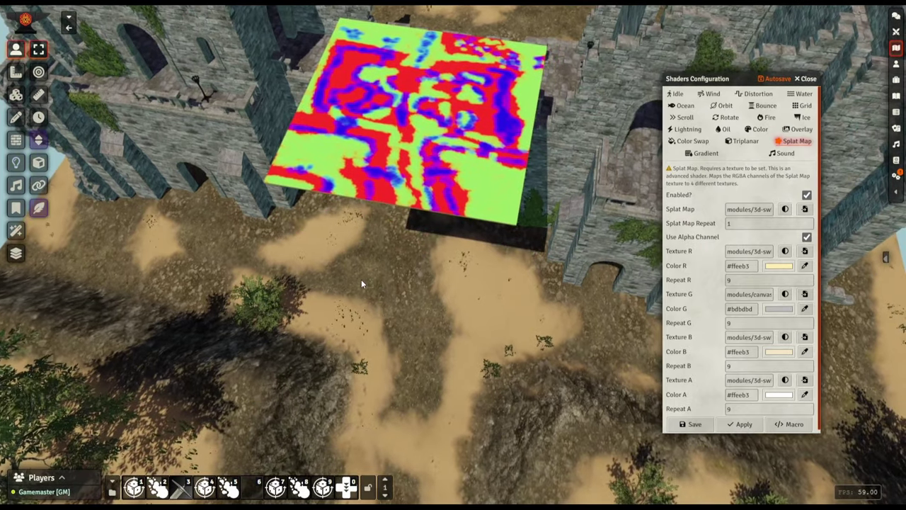
Review the sandy paths and rocky slopes in front of the ruins, both close up and across the whole map.
{"action": "right_click_drag", "start_coordinate": [361, 283], "coordinate": [376, 226]}
{"action": "middle_click_drag", "start_coordinate": [429, 284], "coordinate": [408, 205]}
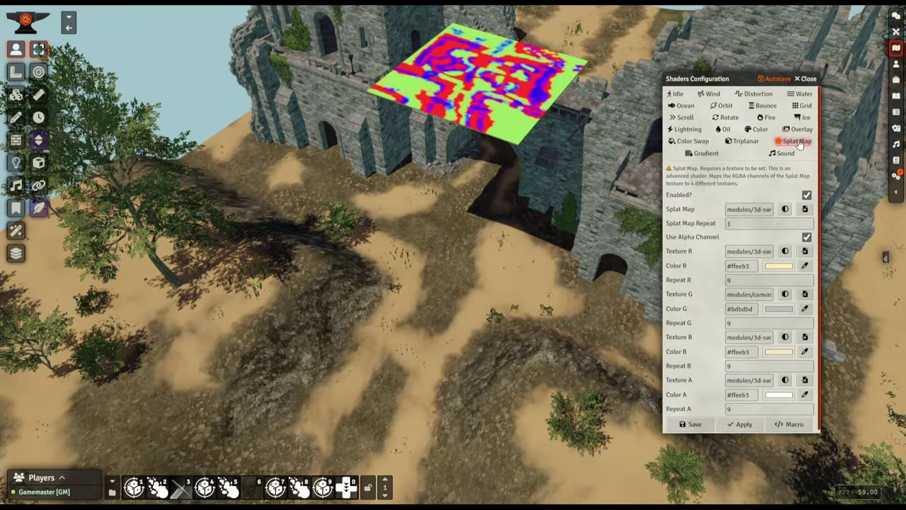
{"action": "scroll", "coordinate": [475, 274], "scroll_direction": "down", "scroll_amount": 5}
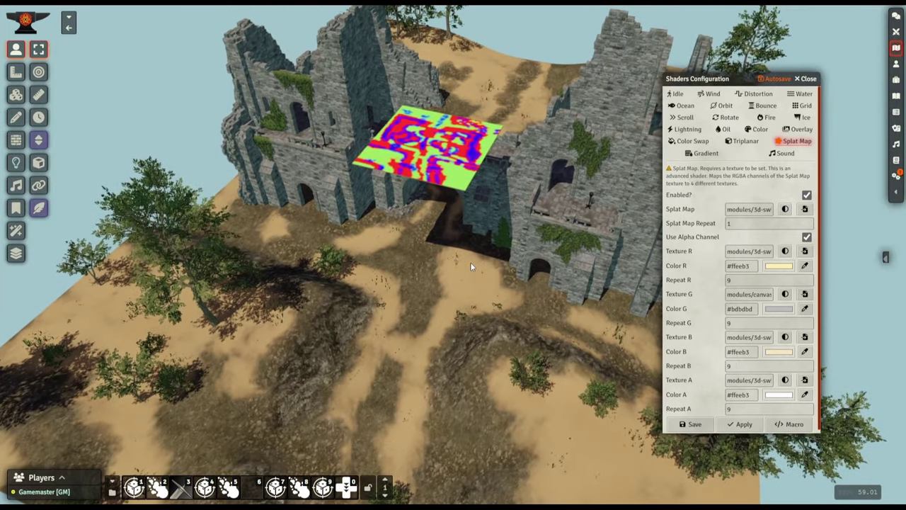
{"action": "middle_click_drag", "start_coordinate": [470, 262], "coordinate": [429, 296]}
{"action": "right_click_drag", "start_coordinate": [430, 295], "coordinate": [397, 277]}
{"action": "scroll", "coordinate": [396, 277], "scroll_direction": "up", "scroll_amount": 2}
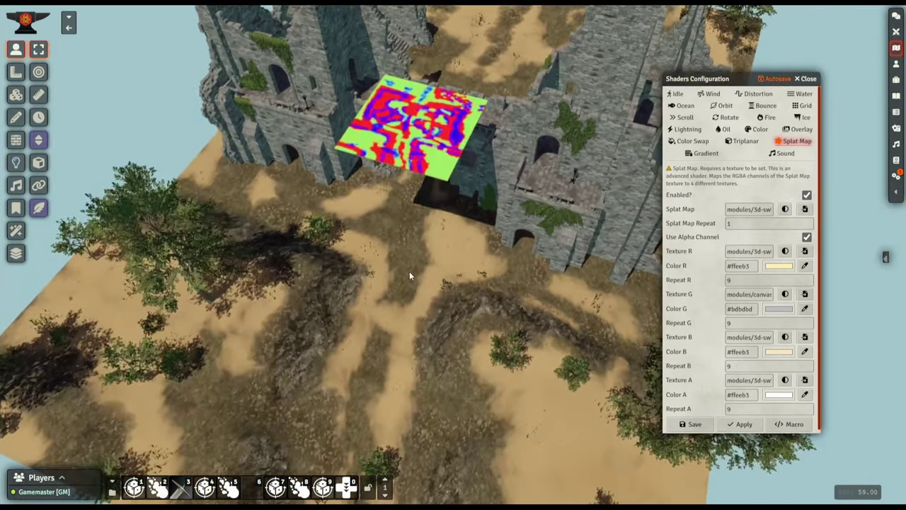
{"action": "middle_click_drag", "start_coordinate": [411, 277], "coordinate": [417, 295]}
{"action": "right_click_drag", "start_coordinate": [416, 296], "coordinate": [402, 260]}
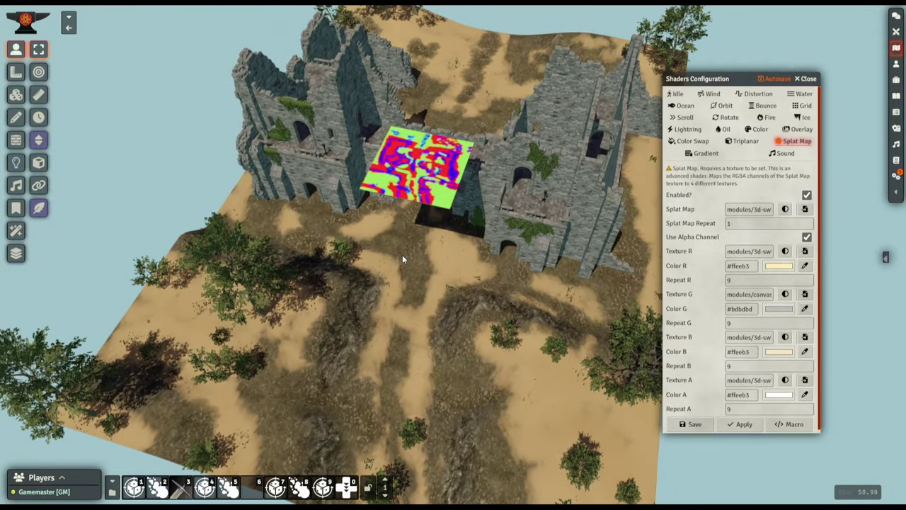